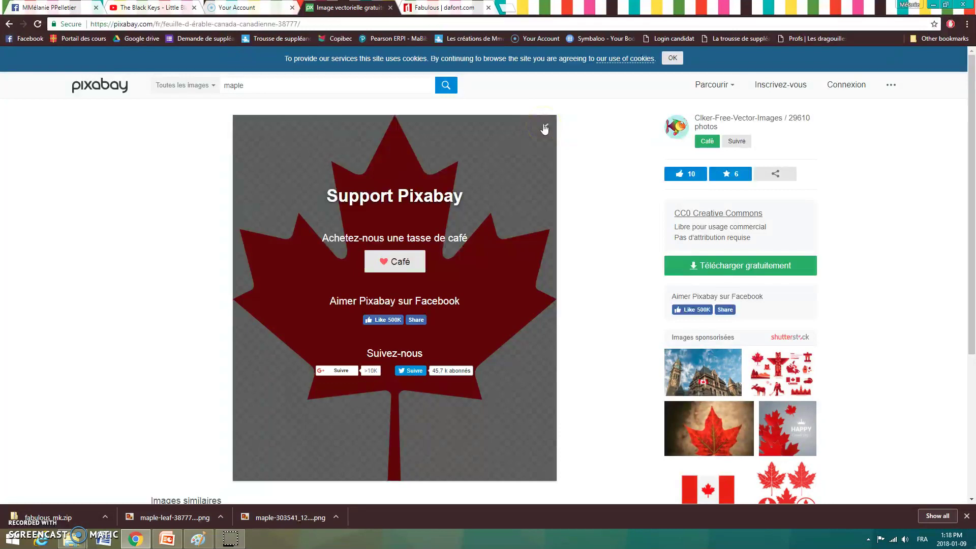
Search Pixabay for "maple leaf" and restrict the results to vector images (Images vectorielles).
click(100, 85)
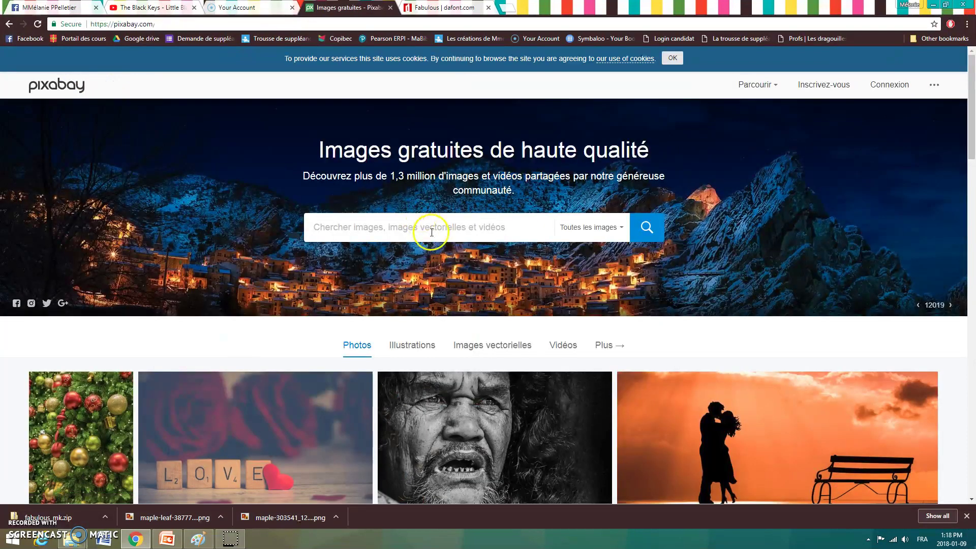
text(maple leaf)
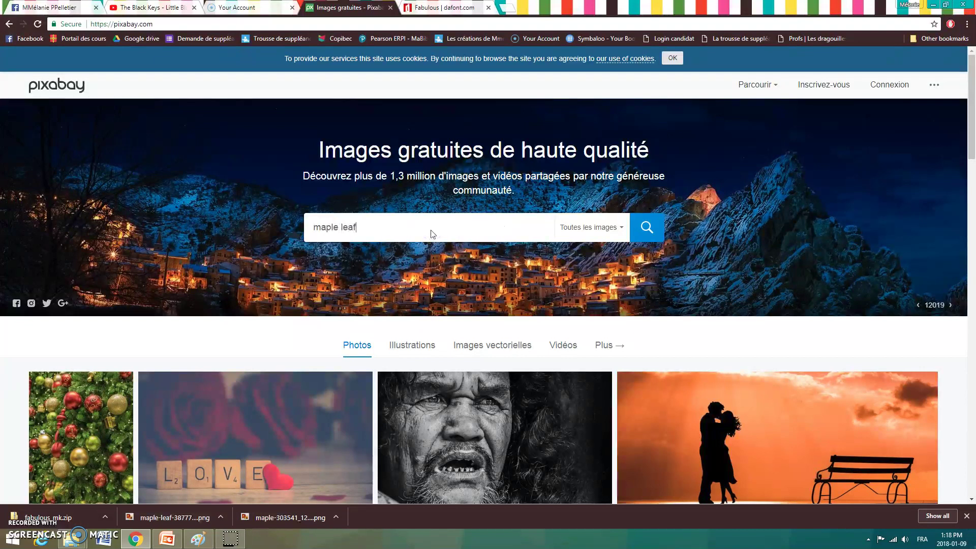
key(Return)
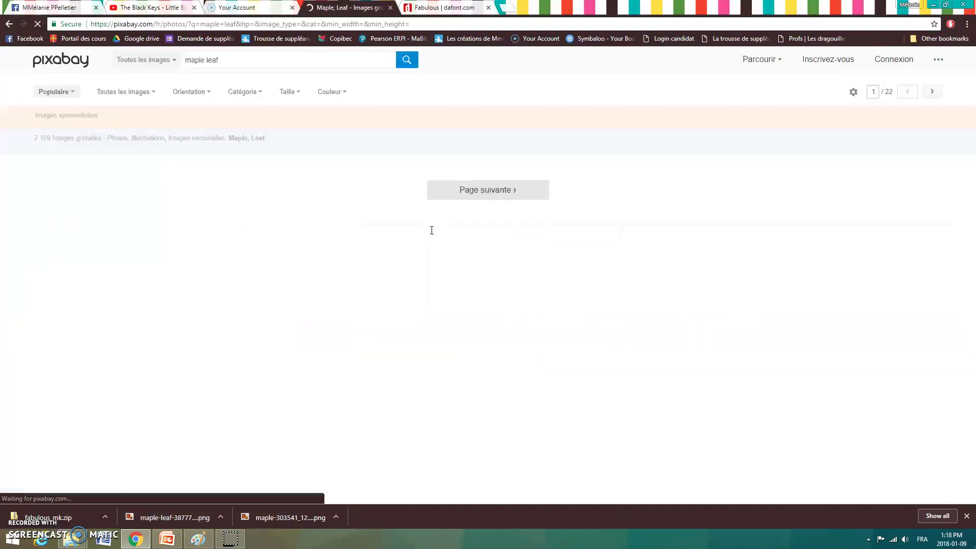
click(142, 122)
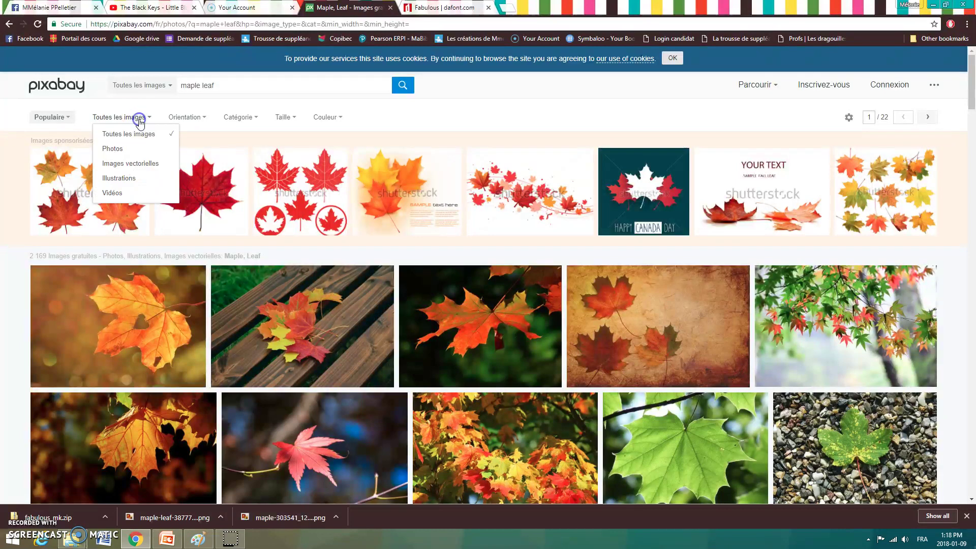
click(139, 161)
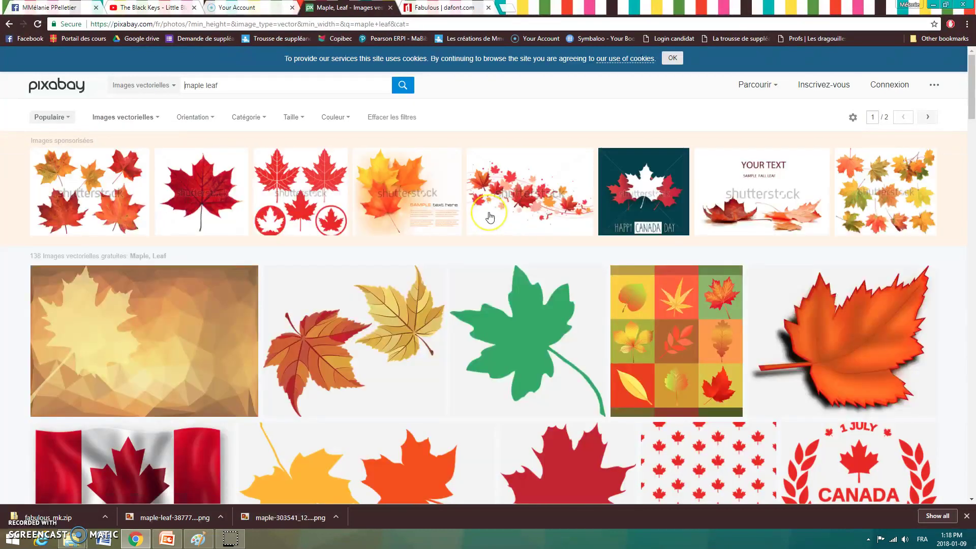
Find the dark red gradient maple leaf with a white inner outline and download it for free as a PNG.
scroll(489, 214, down, 10)
scroll(416, 128, down, 3)
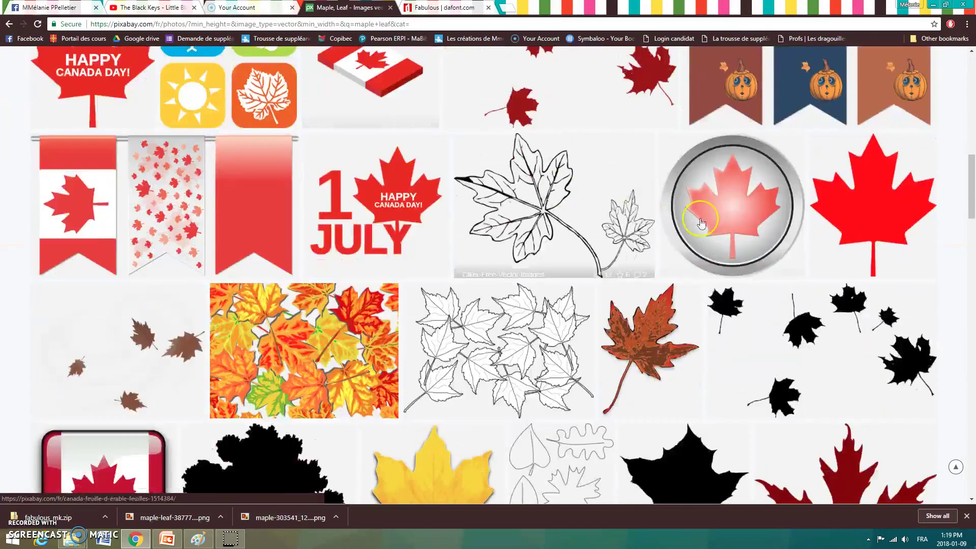
scroll(737, 257, up, 6)
click(839, 254)
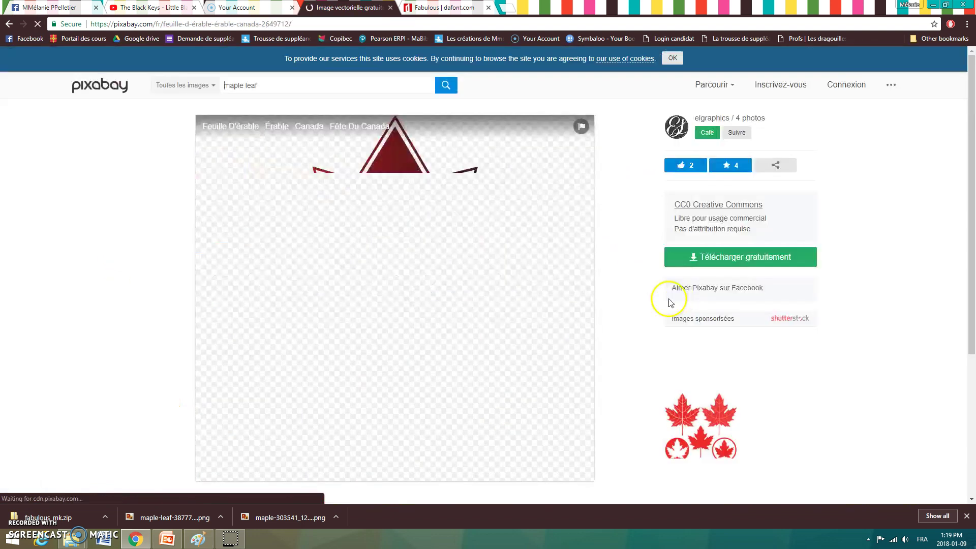
click(693, 257)
click(706, 356)
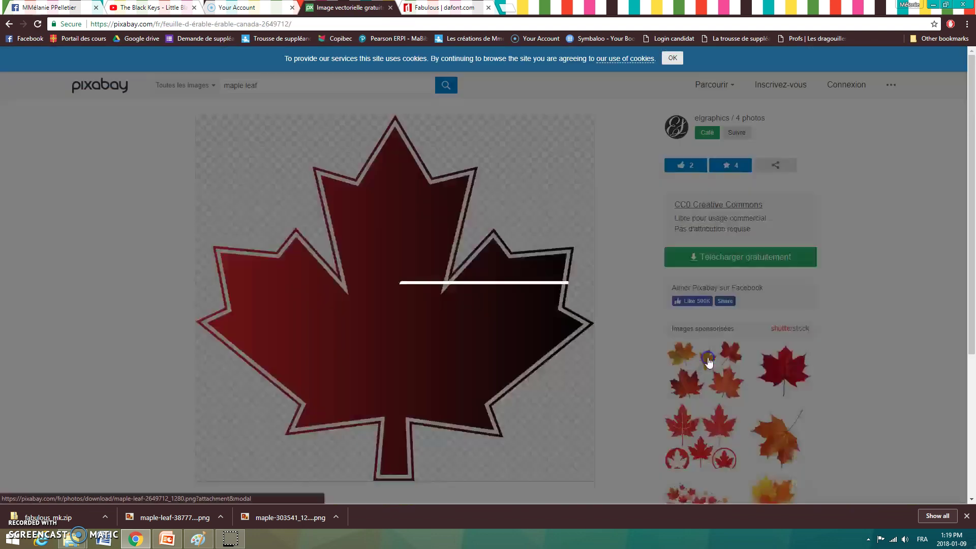
click(460, 291)
click(467, 330)
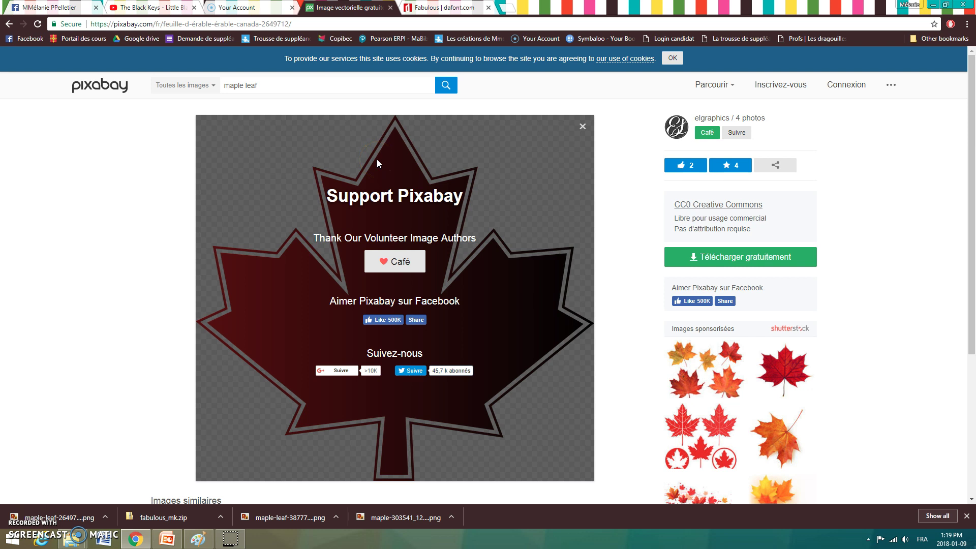
Switch to dafont.com and download the recently added Funny & Cute font from its home page.
click(446, 8)
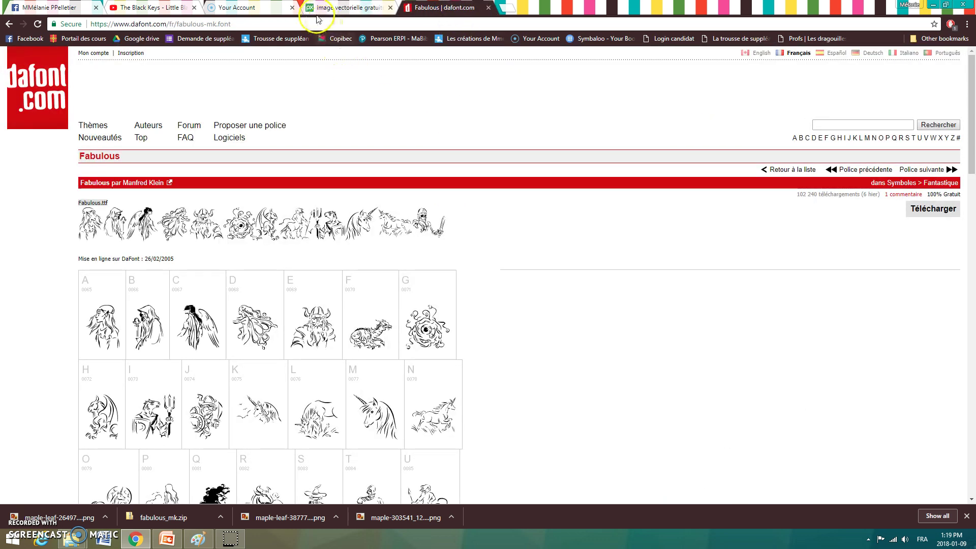
click(48, 91)
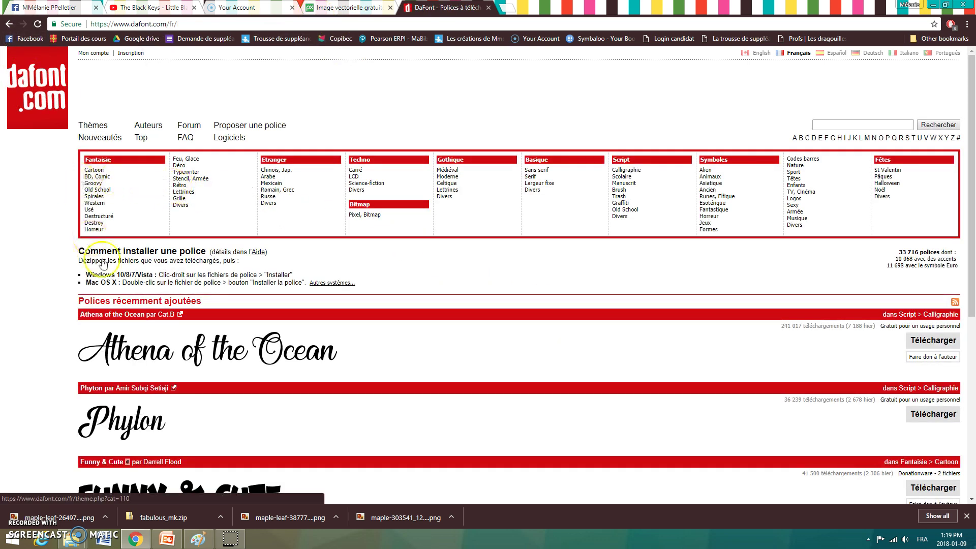
scroll(228, 349, down, 5)
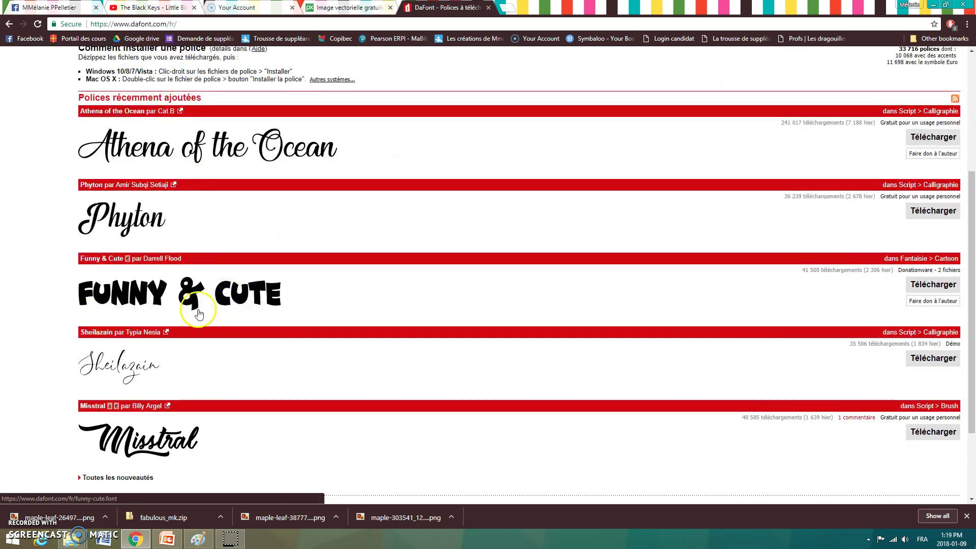
scroll(210, 318, down, 1)
click(932, 177)
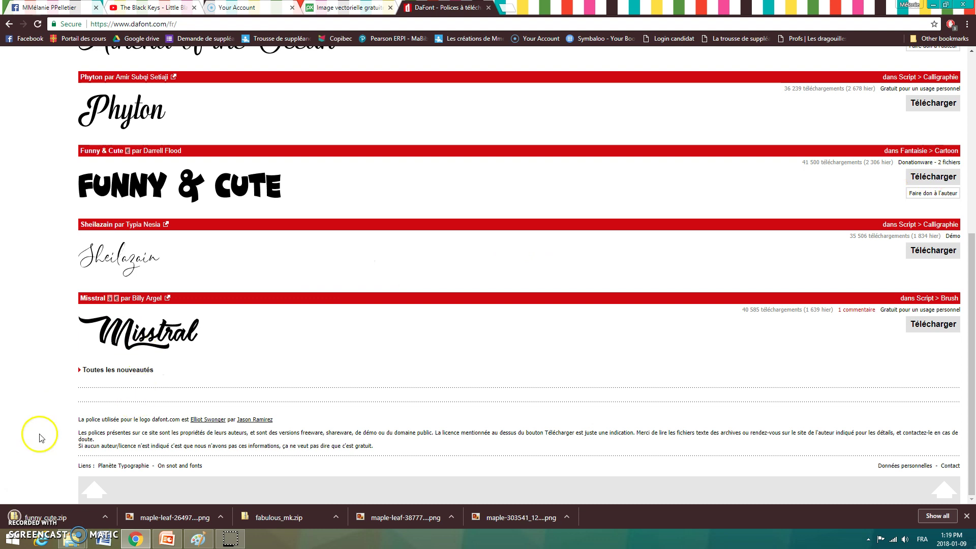
Open the downloaded funny_cute.zip, install the OpenType version of Funny & Cute, and close the font preview.
click(46, 516)
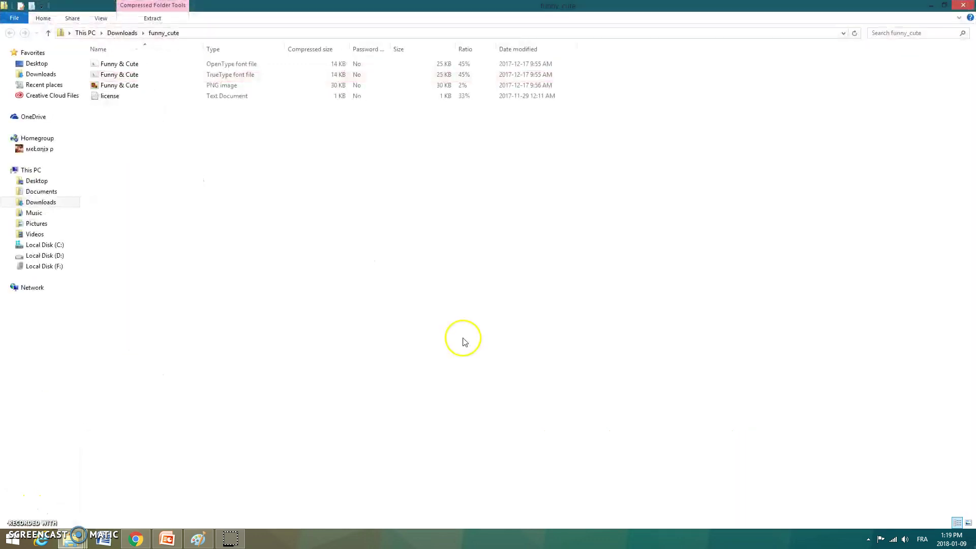
double_click(122, 64)
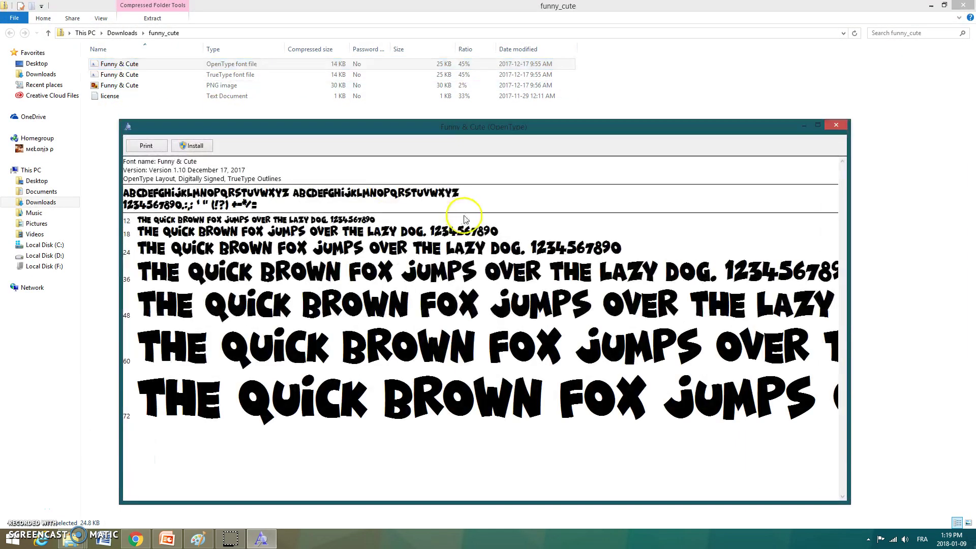
click(185, 146)
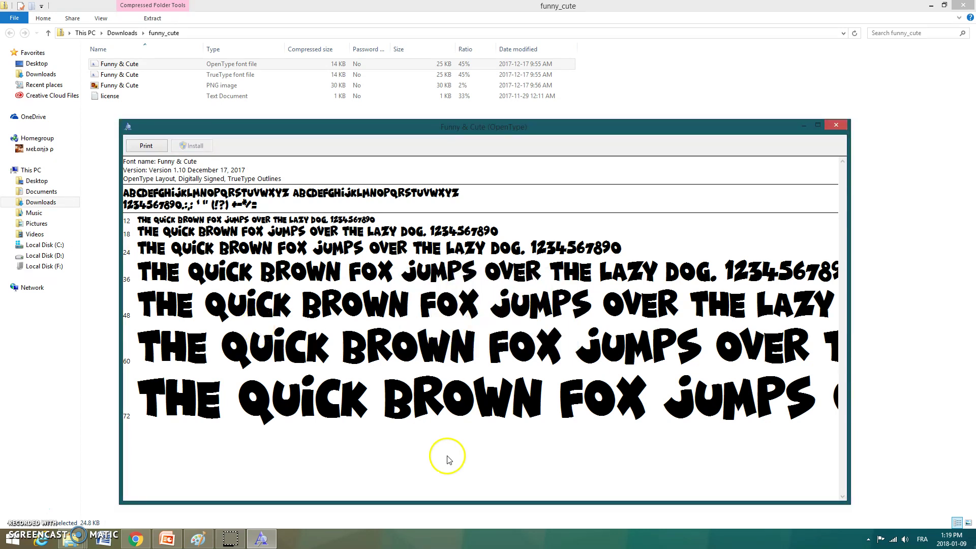
click(843, 129)
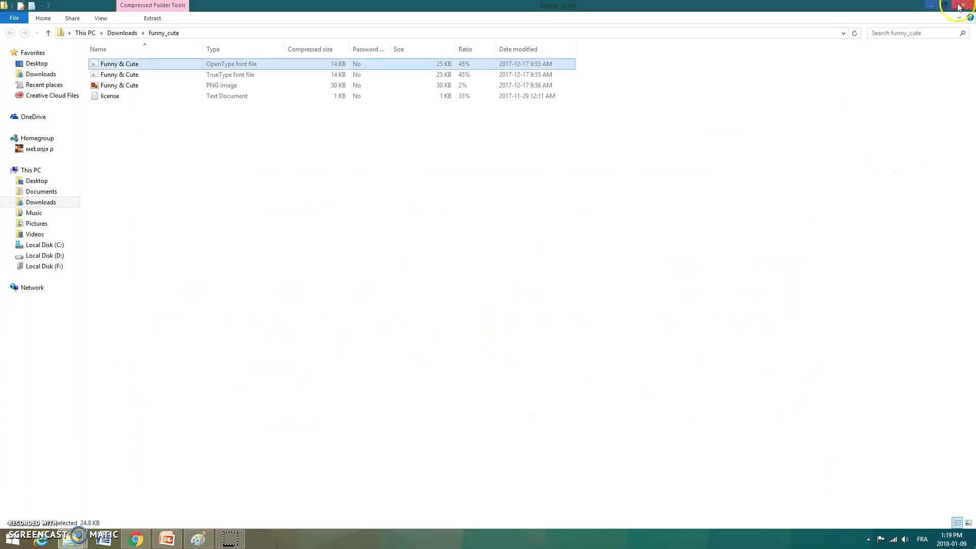
Switch to PowerPoint, close the open presentation without saving it, and start a fresh one.
click(931, 6)
click(934, 5)
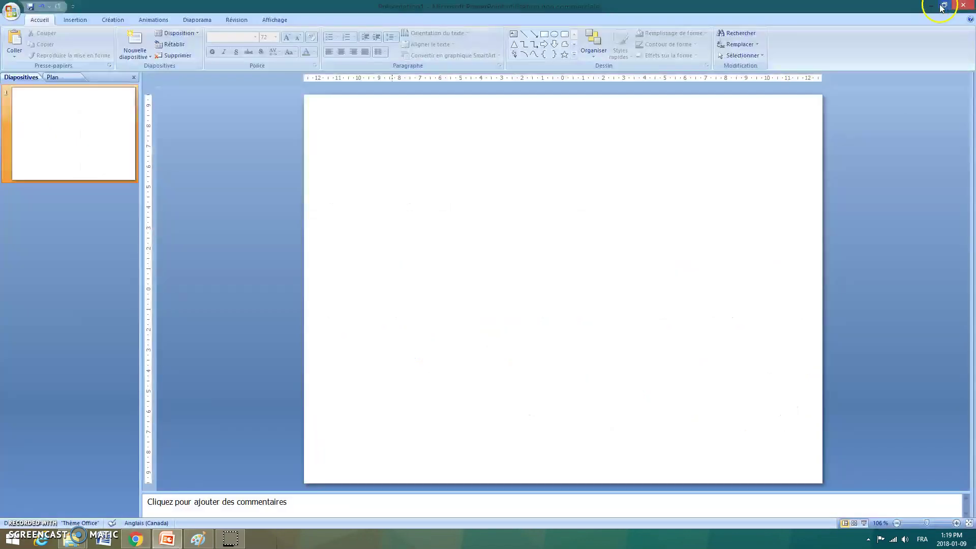
click(964, 5)
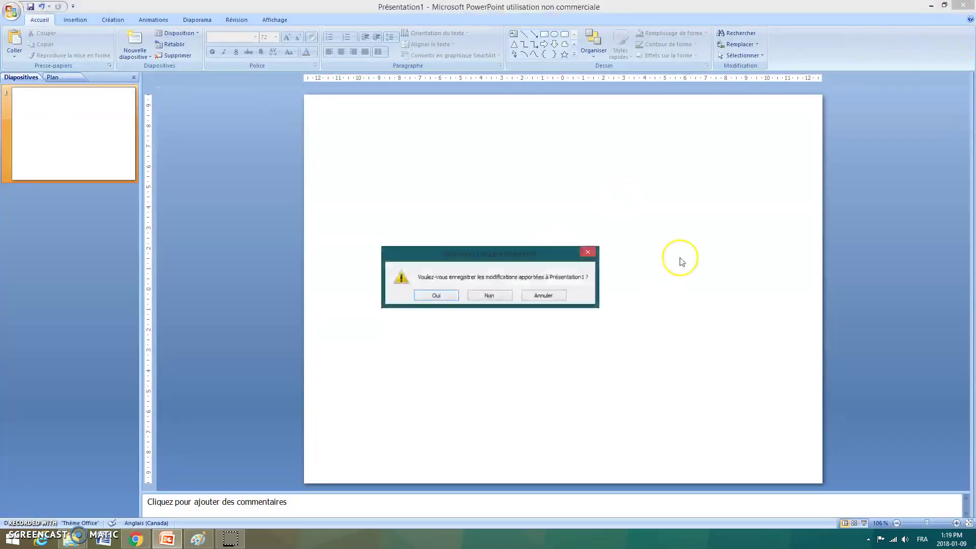
click(496, 300)
click(167, 540)
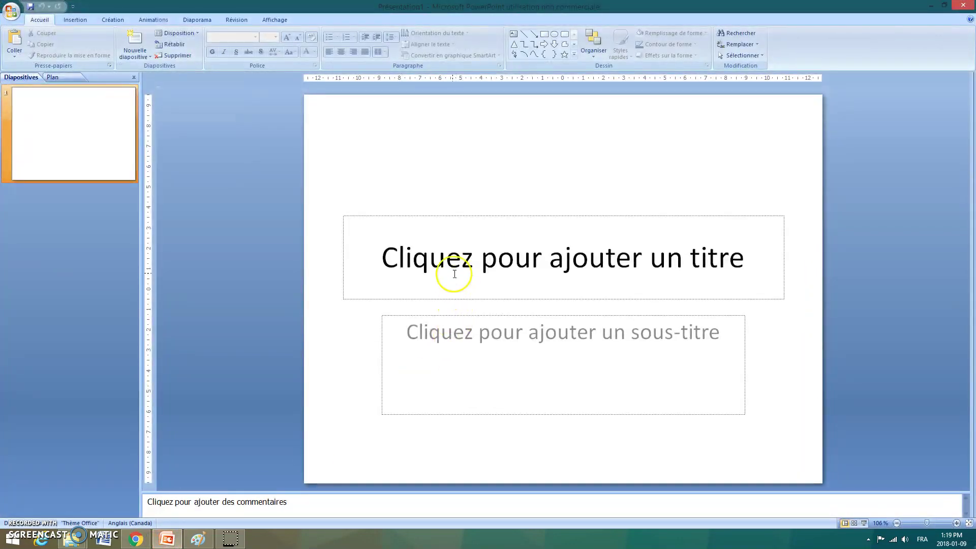
Delete the title and subtitle placeholders from the first slide.
click(454, 274)
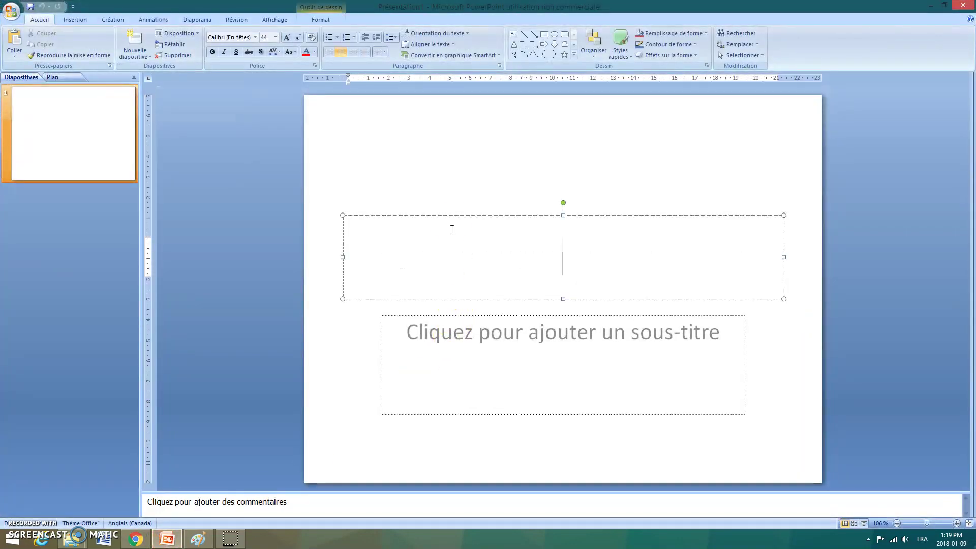
click(436, 214)
key(Delete)
click(463, 318)
click(460, 315)
key(Delete)
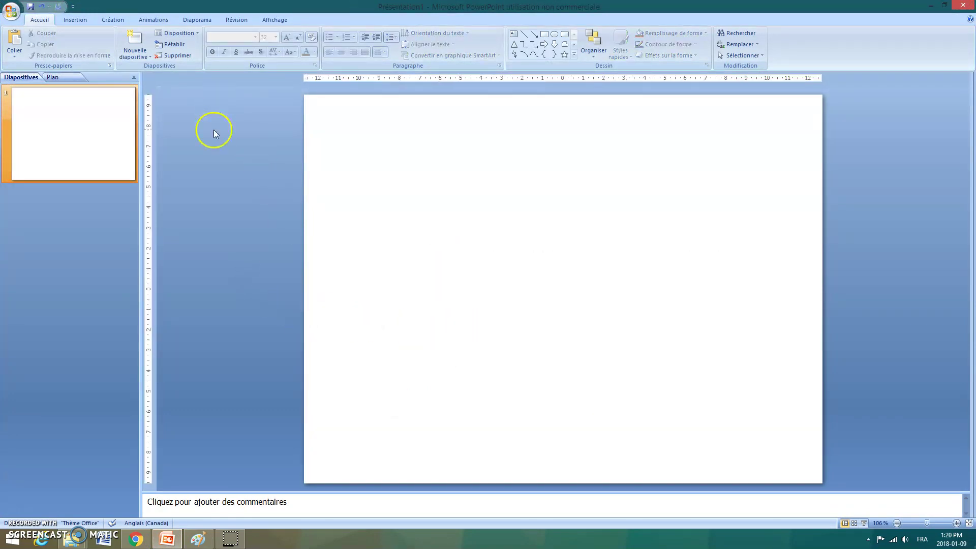
Set the slide size to Format US (216 x 279 mm) in the page setup, keeping landscape orientation.
click(71, 20)
click(113, 20)
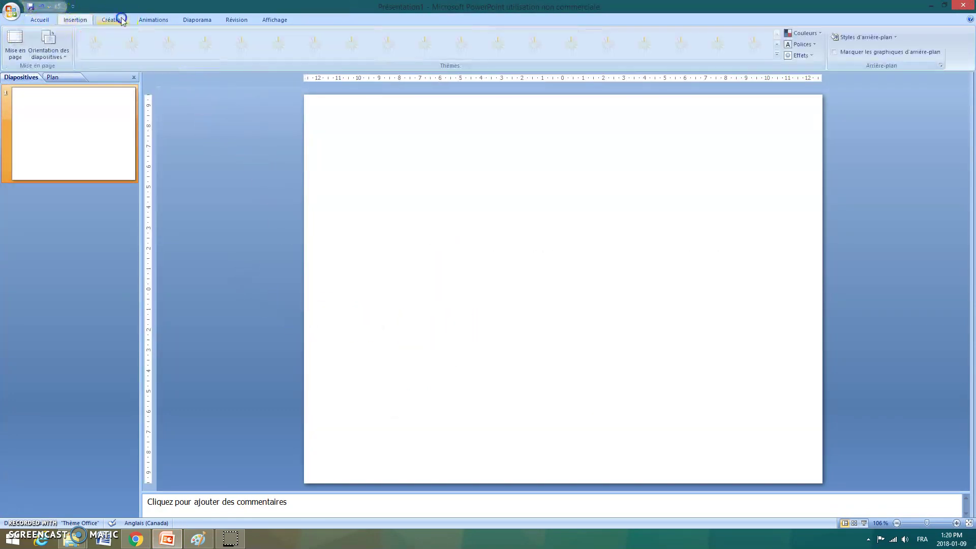
click(51, 41)
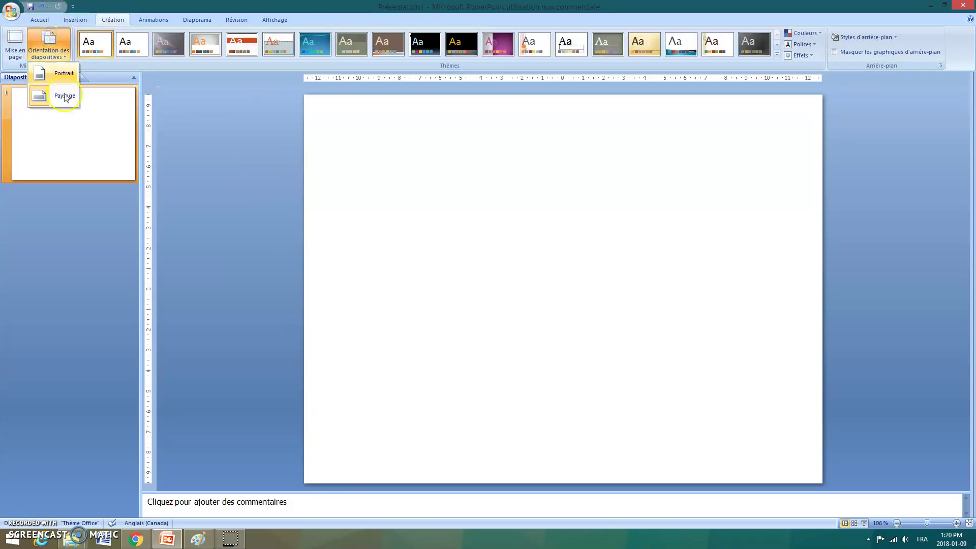
click(24, 47)
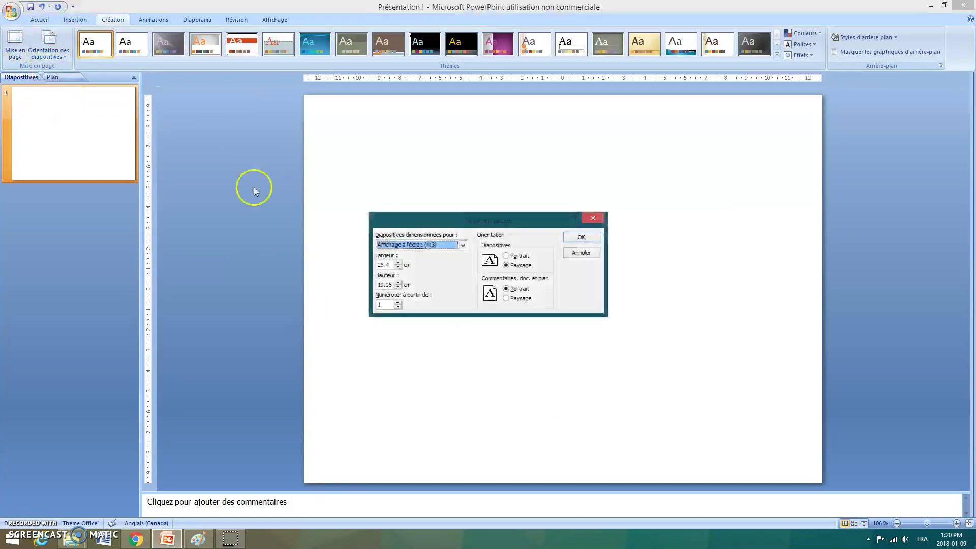
click(419, 244)
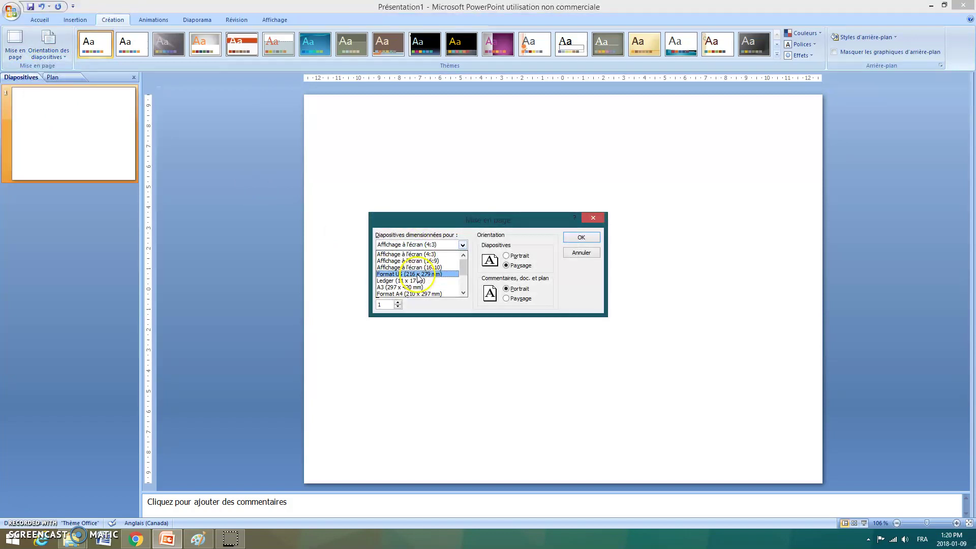
click(417, 275)
click(579, 237)
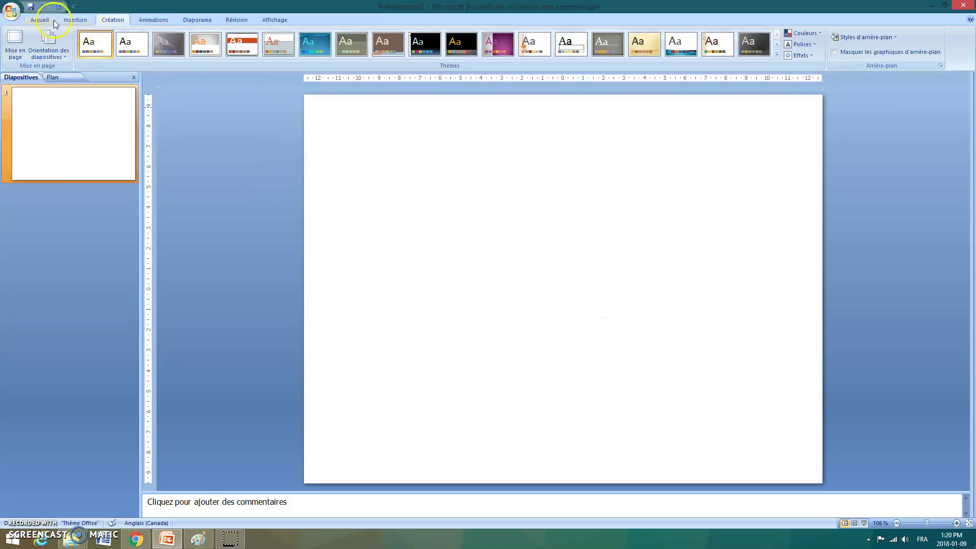
click(50, 21)
click(75, 20)
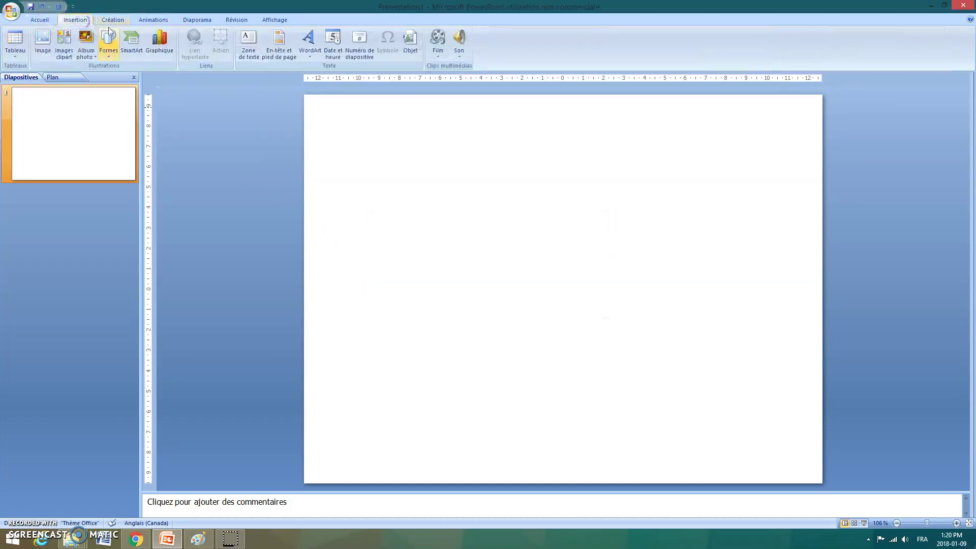
click(258, 45)
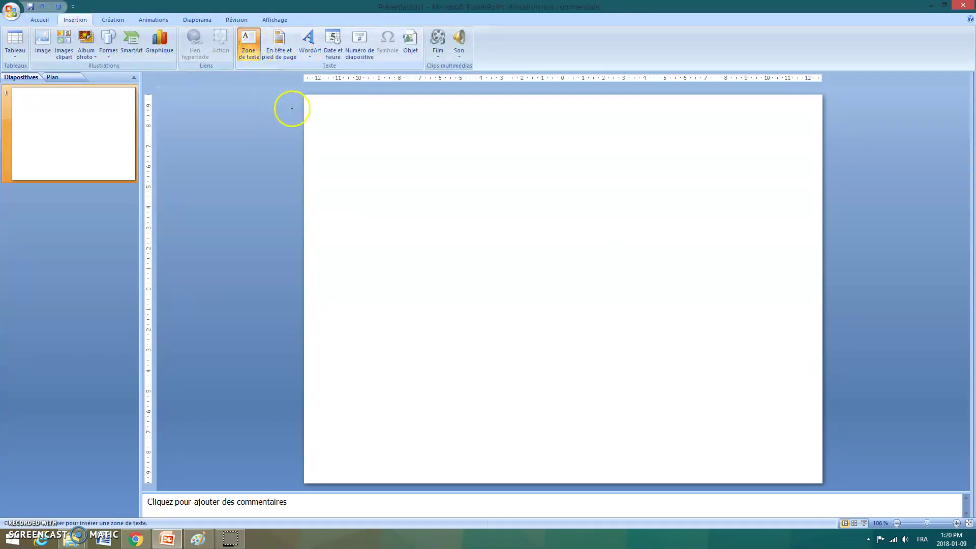
click(42, 39)
click(965, 5)
Draw a rectangle about 25.4 cm wide and 19.05 cm high covering the whole slide.
click(109, 43)
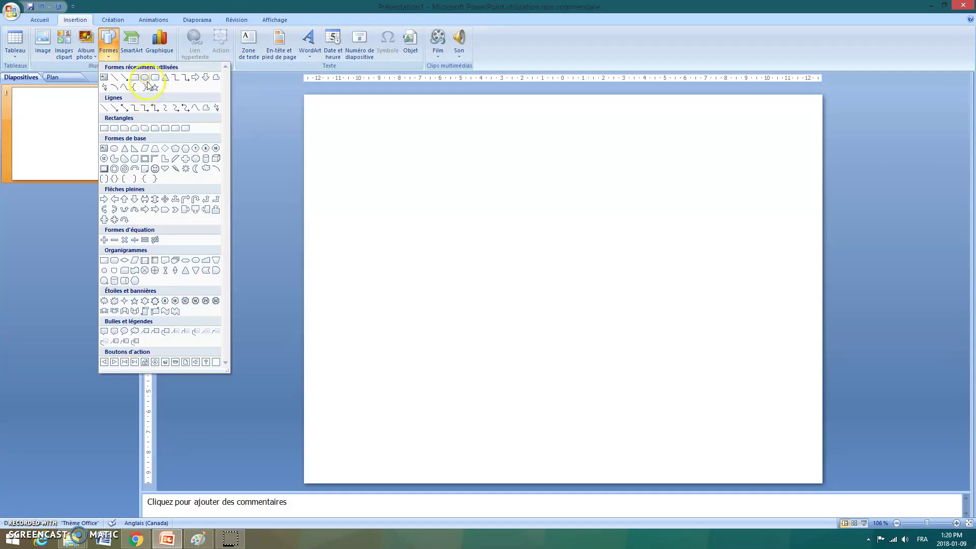
click(136, 78)
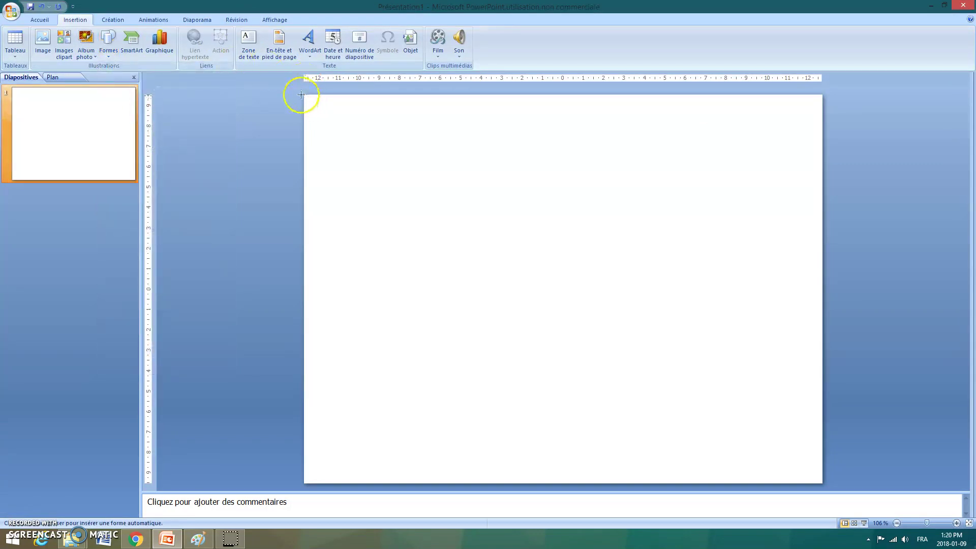
drag(303, 95, 824, 482)
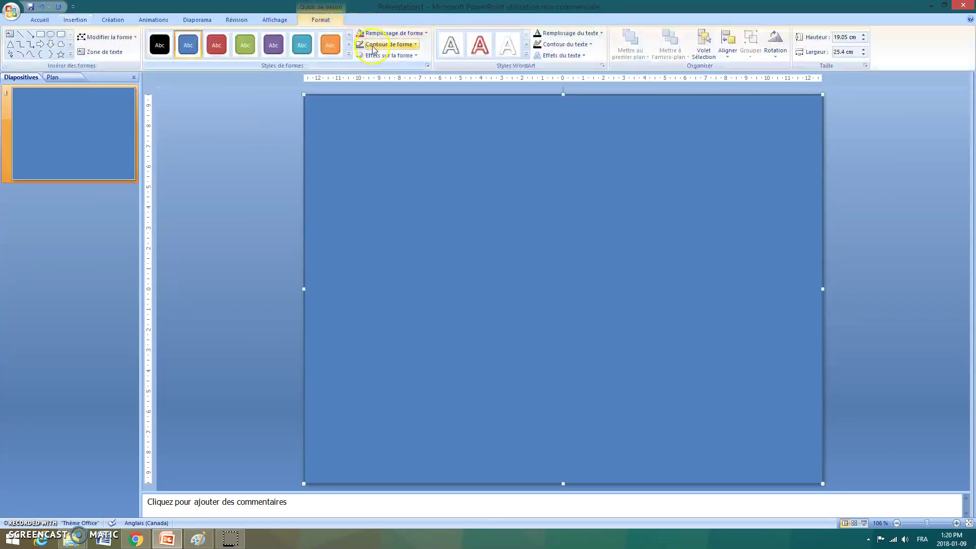
Give the full-slide rectangle a black outline and no fill.
click(374, 46)
click(369, 65)
click(371, 34)
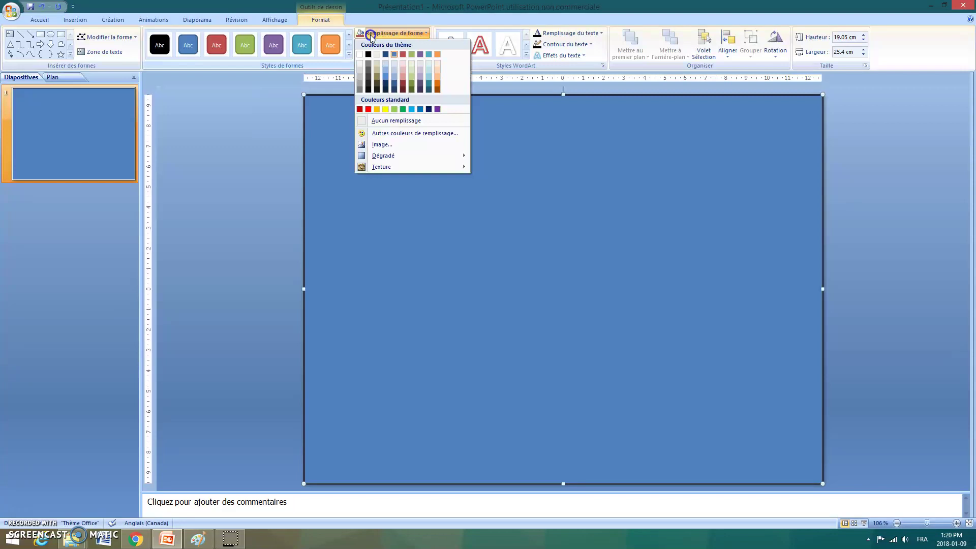
click(396, 120)
click(242, 226)
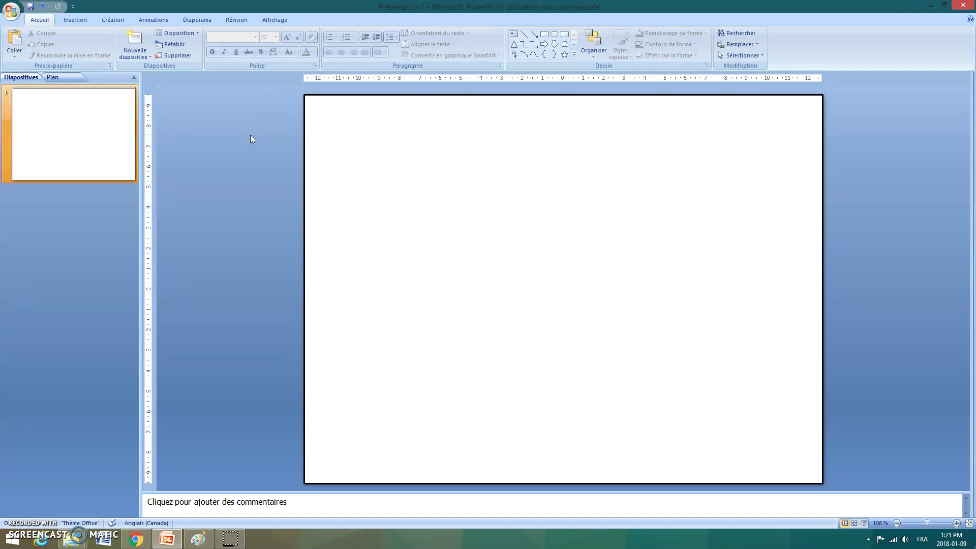
Set the outline weight of the full-slide rectangle to 1½ pt.
click(305, 155)
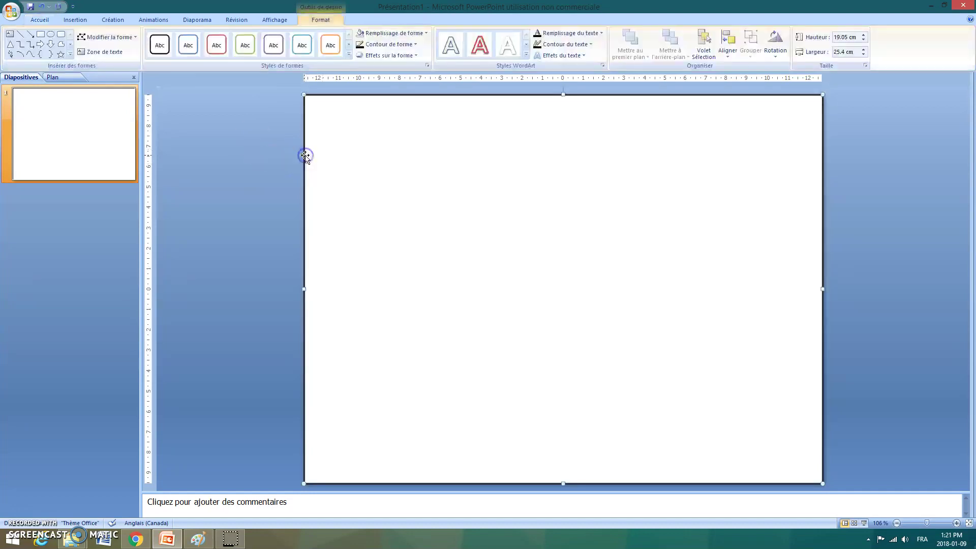
click(388, 44)
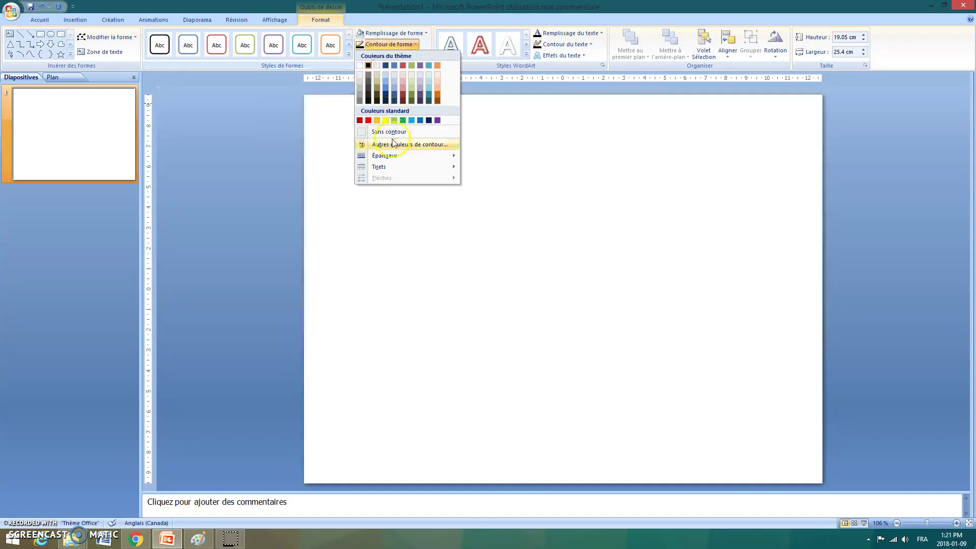
mouse_move(394, 156)
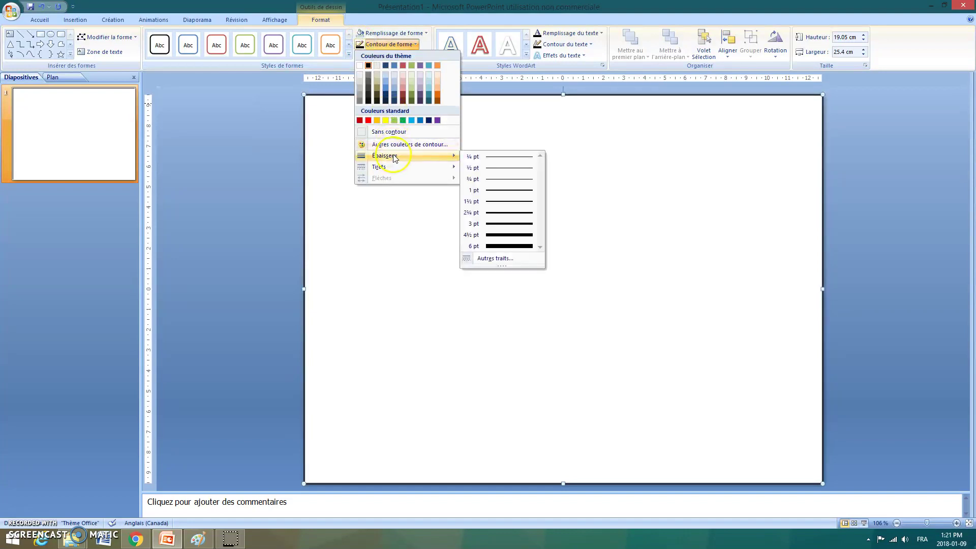
click(511, 201)
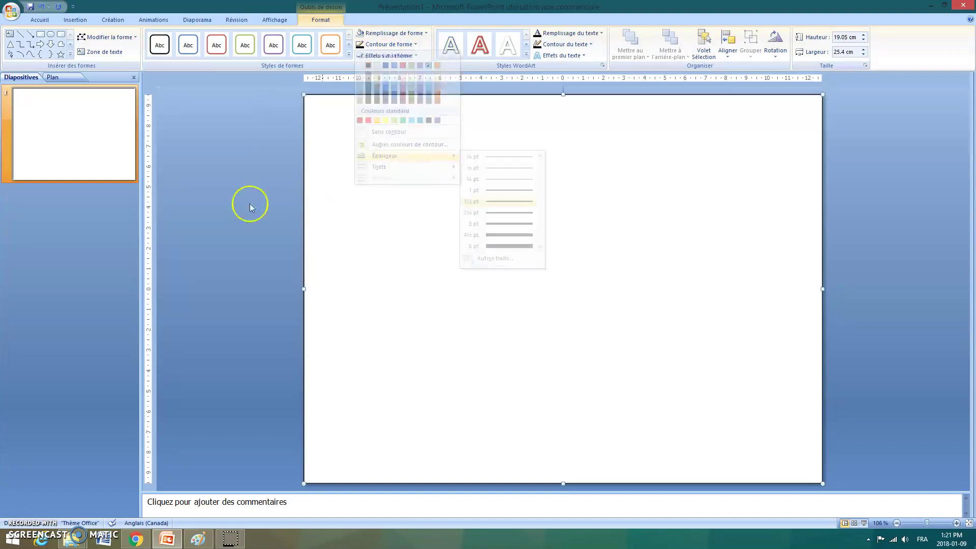
click(239, 202)
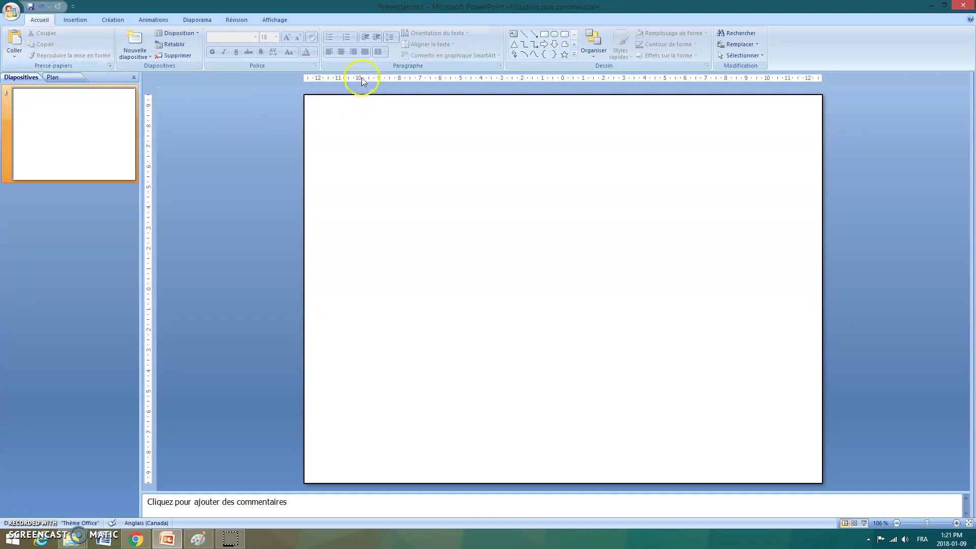
Draw a straight vertical line about 19.05 cm long down the middle of the slide, from its upper to its lower edge.
click(76, 20)
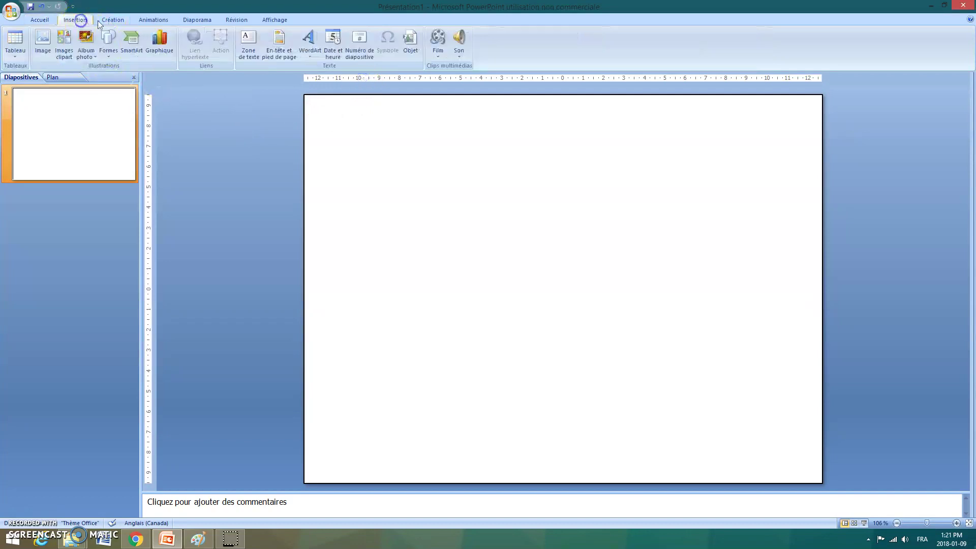
click(110, 42)
click(124, 78)
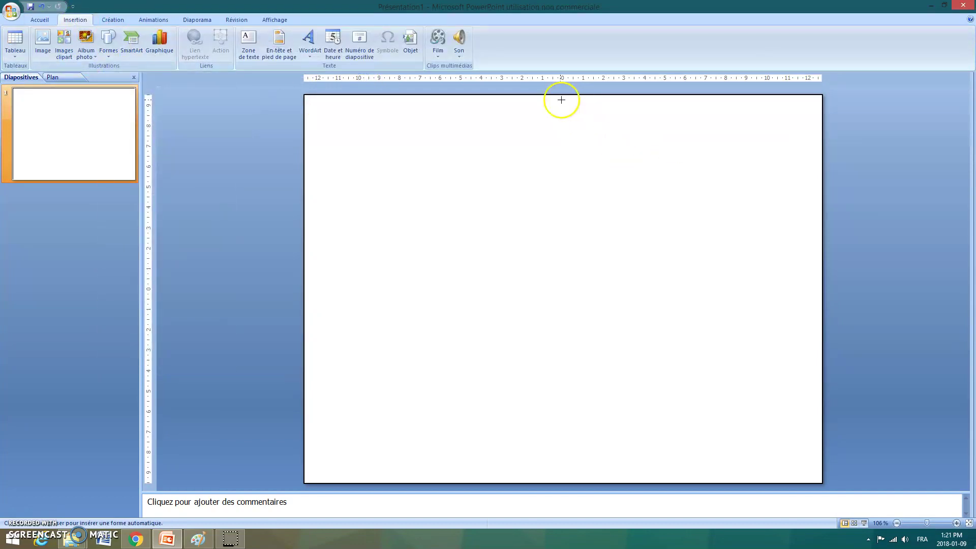
mouse_move(563, 94)
mouse_down()
mouse_move(573, 425)
mouse_move(563, 483)
mouse_up()
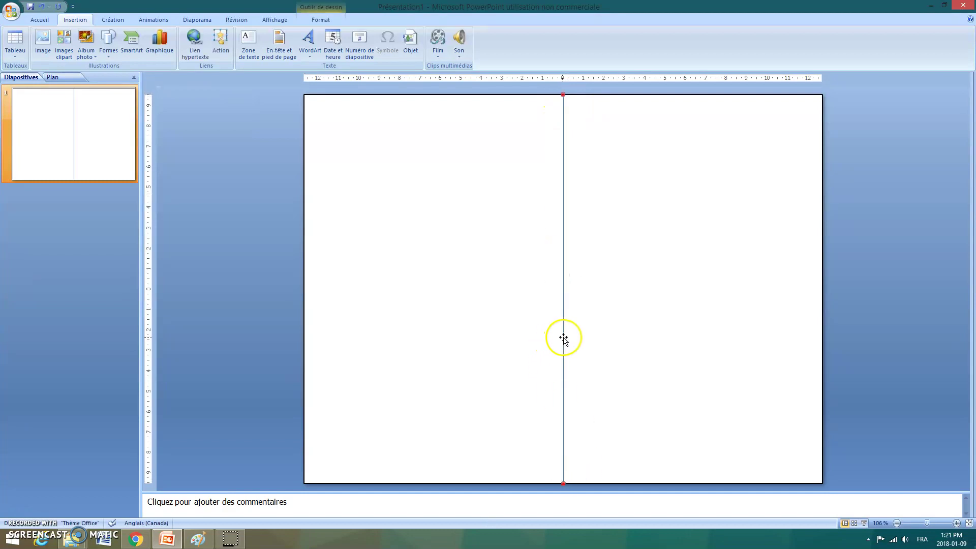
Make the vertical centre line black and set its weight to 1½ pt.
click(389, 44)
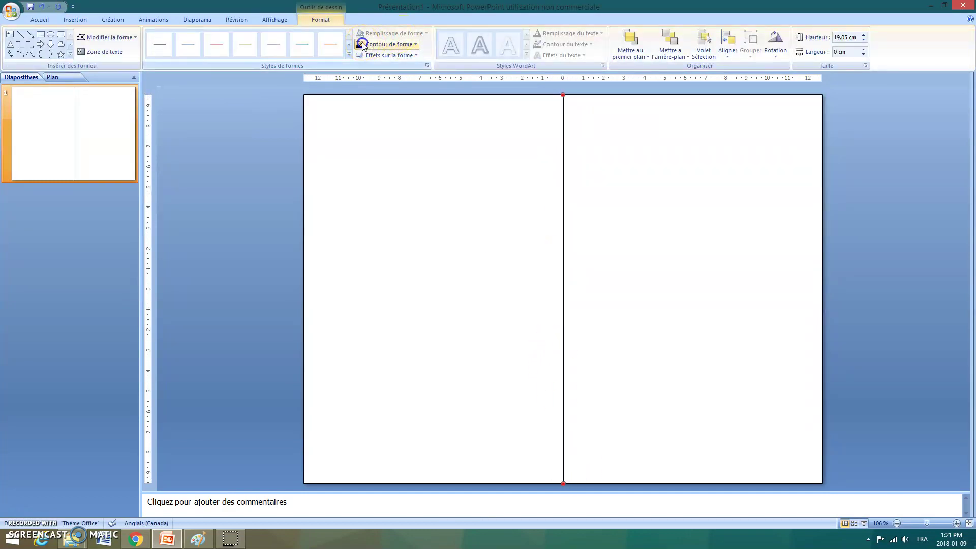
click(517, 247)
click(562, 230)
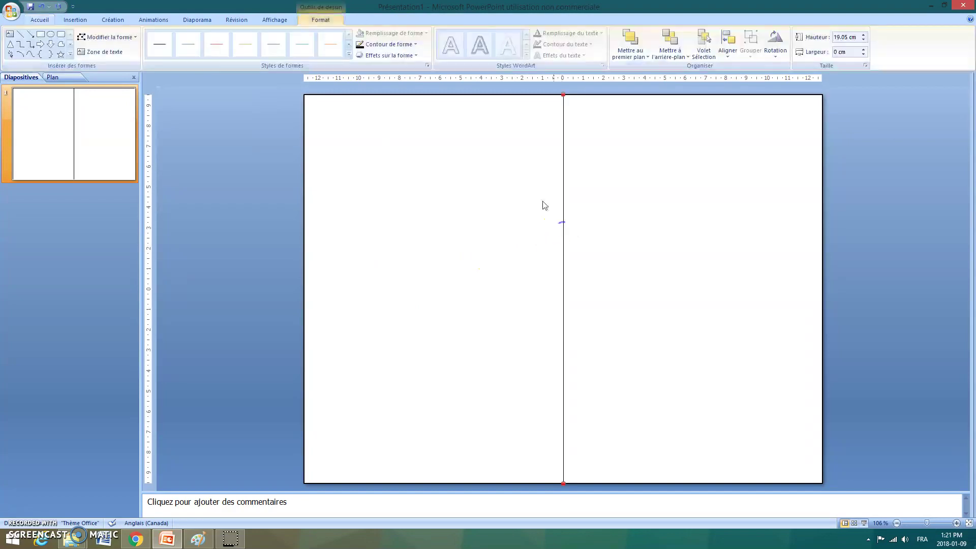
click(389, 44)
mouse_move(389, 155)
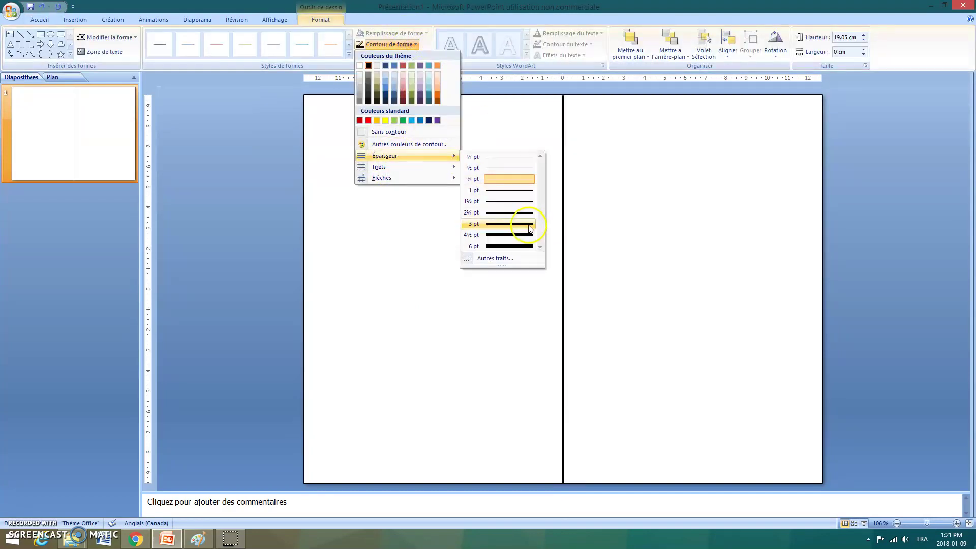
click(518, 202)
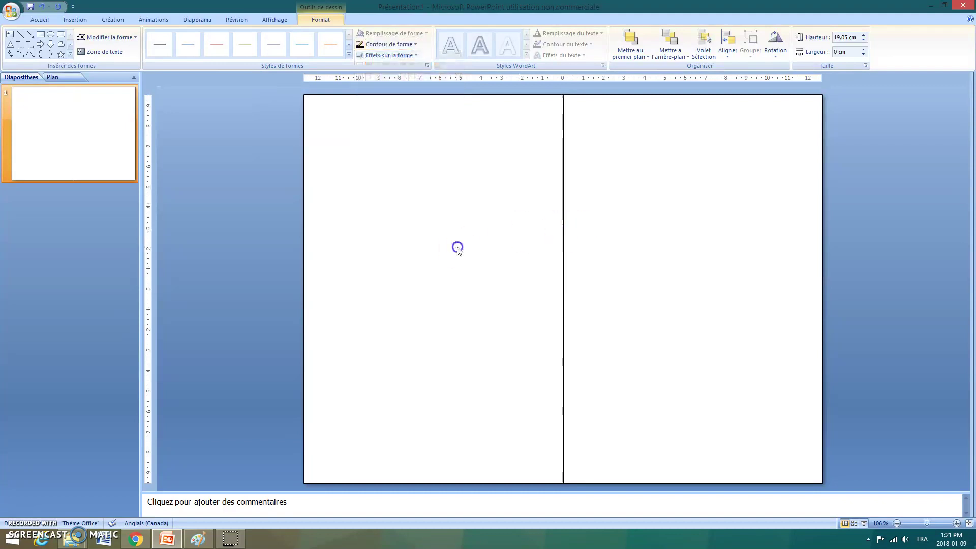
click(458, 247)
Draw a straight horizontal line about 25.4 cm long across the middle of the slide, from edge to edge.
click(75, 19)
click(108, 40)
click(99, 91)
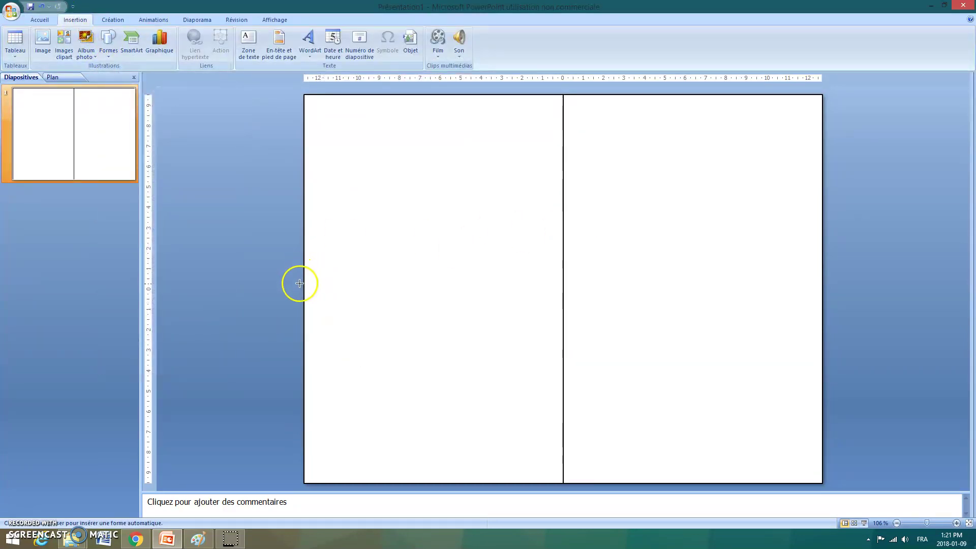
drag(303, 291, 823, 289)
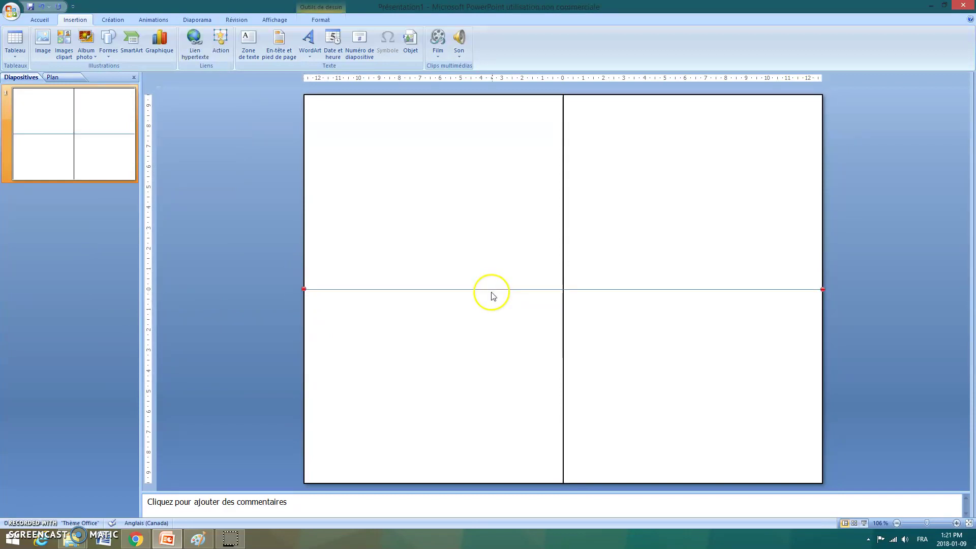
Make the horizontal centre line black and set its weight to 1½ pt.
click(386, 44)
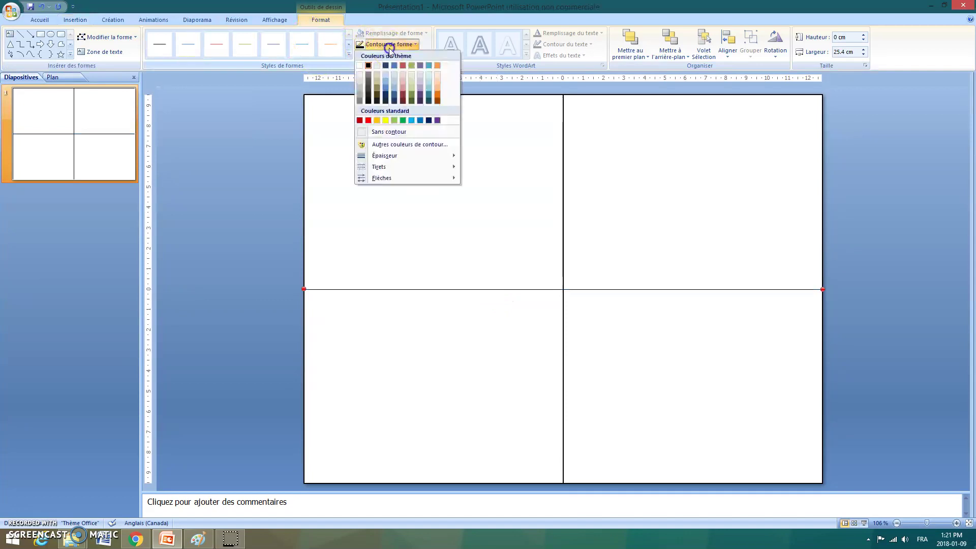
mouse_move(403, 160)
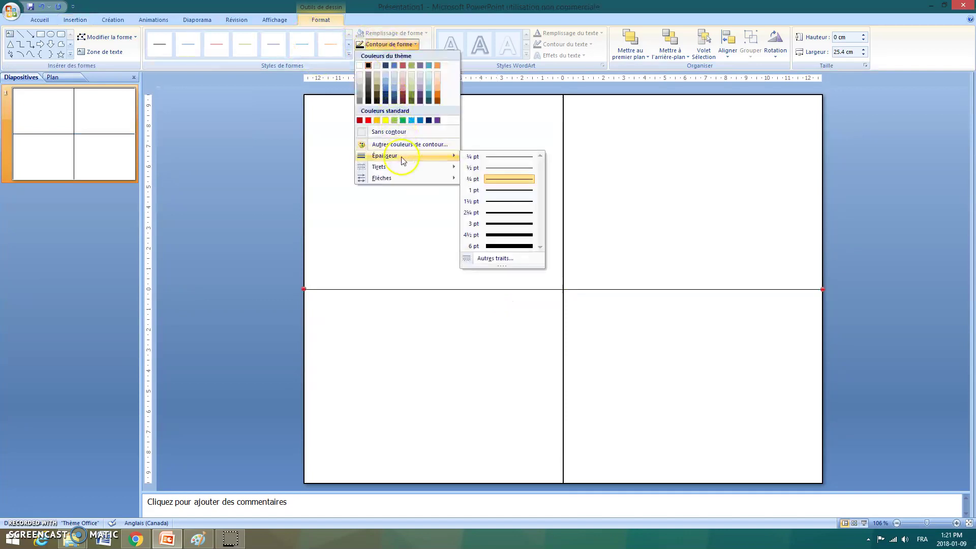
click(506, 203)
click(218, 238)
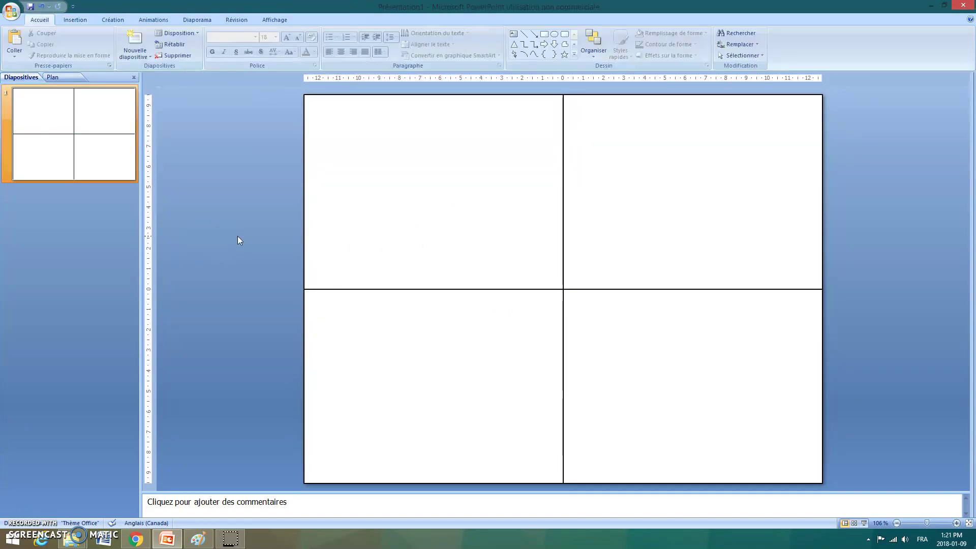